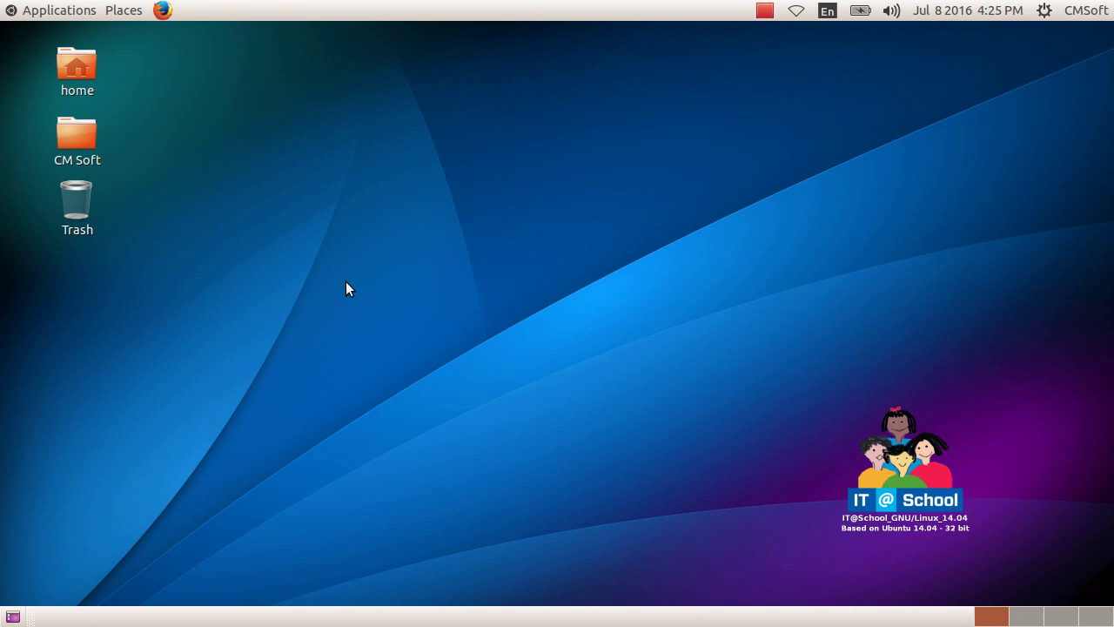
Browse from the desktop home folder into School_Resources, then Standard_10.
{"action": "double_click", "coordinate": [83, 74]}
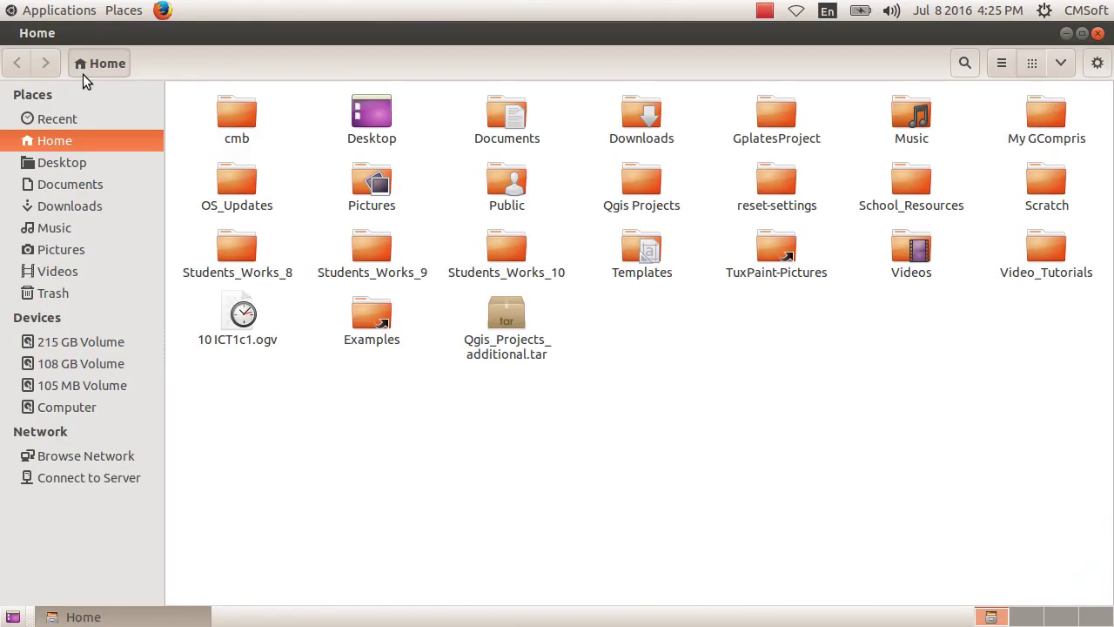
{"action": "double_click", "coordinate": [916, 194]}
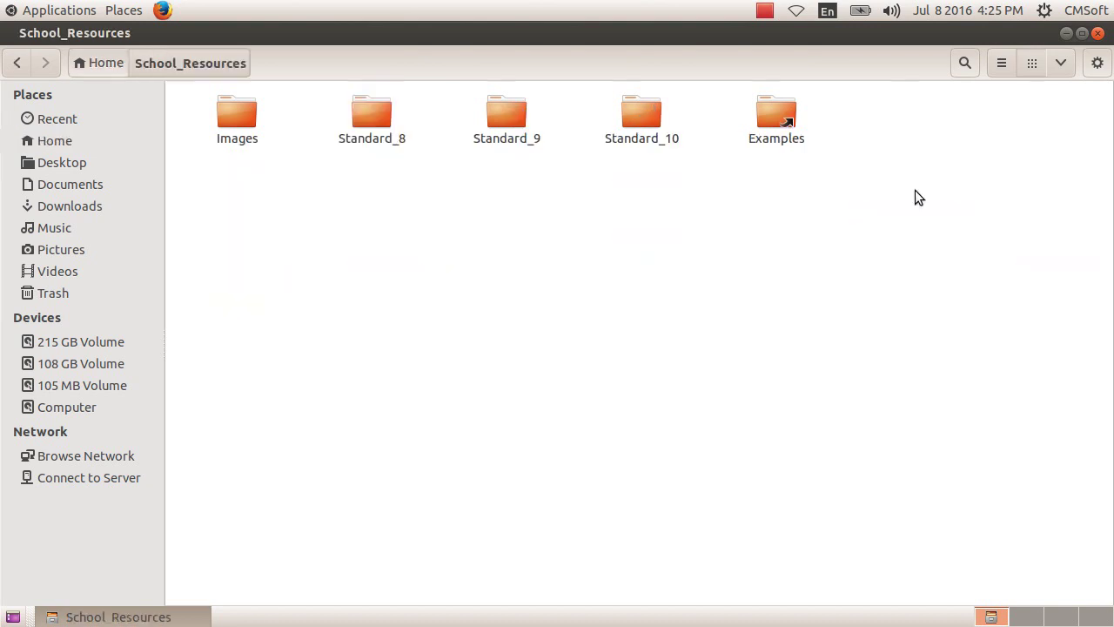
{"action": "double_click", "coordinate": [647, 119]}
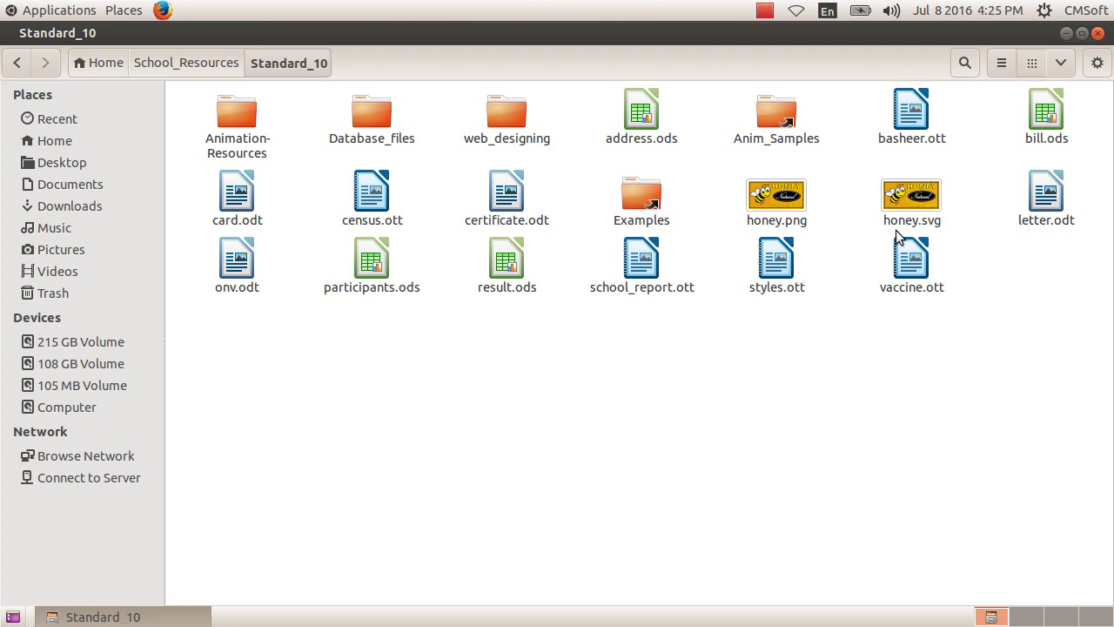
Open honey.png with GIMP Image Editor from its Open With menu.
{"action": "left_click", "coordinate": [784, 201]}
{"action": "right_click", "coordinate": [784, 201]}
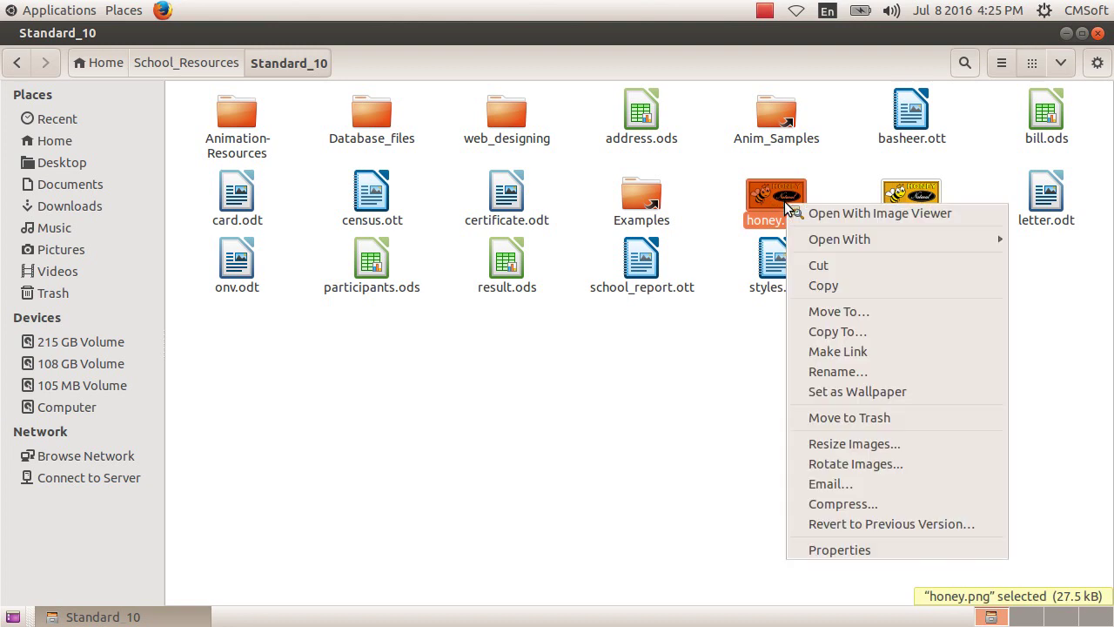
{"action": "mouse_move", "coordinate": [833, 242]}
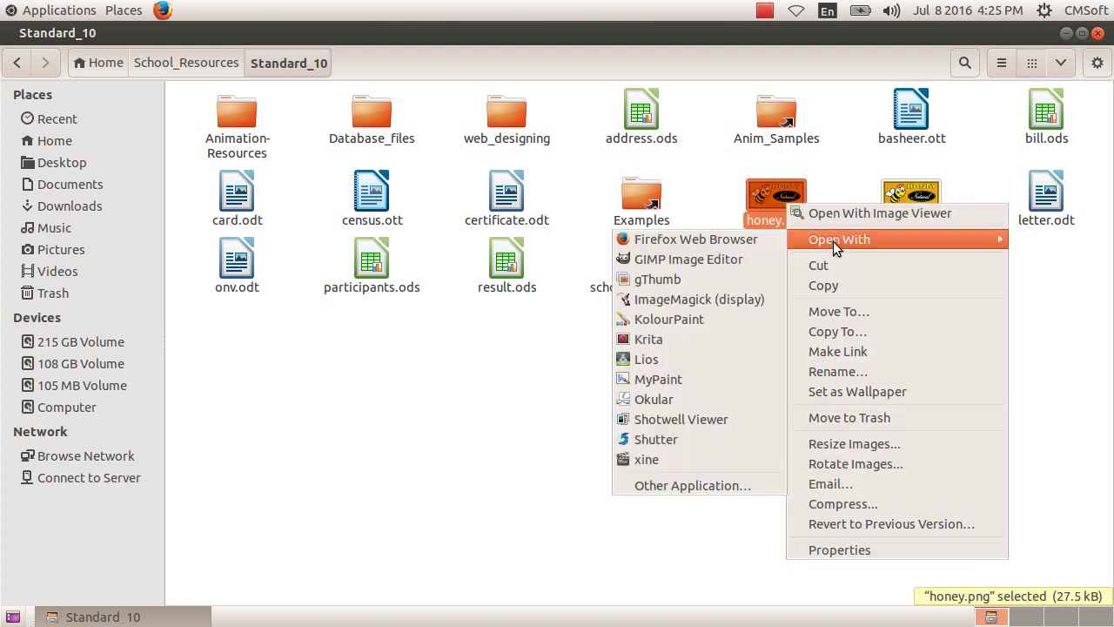
{"action": "left_click", "coordinate": [750, 258]}
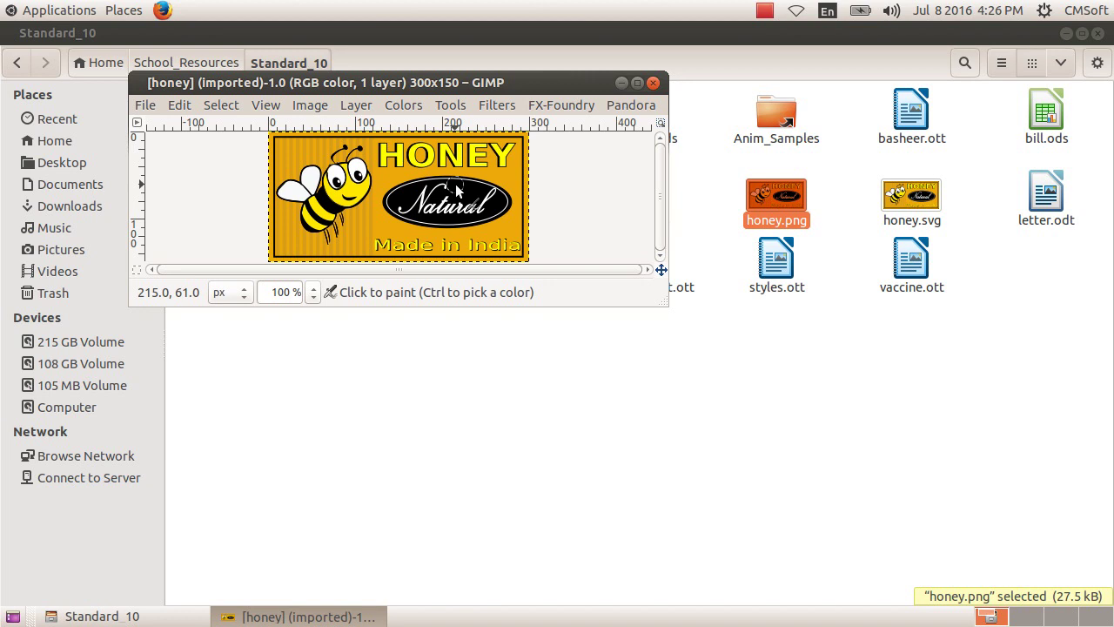
Scale the honey image to 600 × 300 pixels and maximize the GIMP window.
{"action": "left_click", "coordinate": [306, 106]}
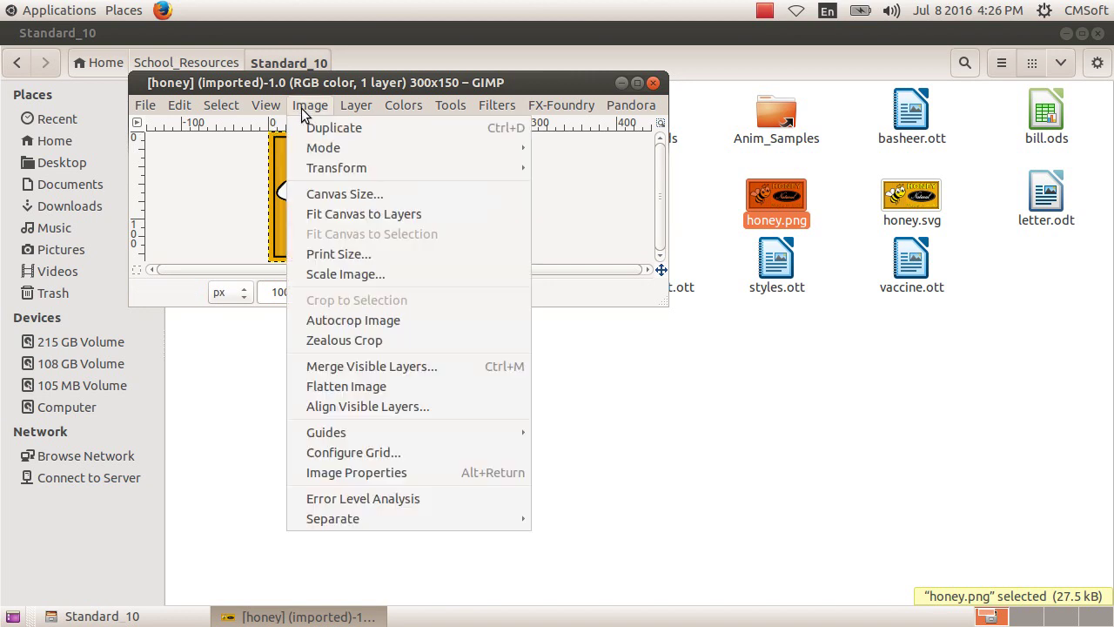
{"action": "left_click", "coordinate": [357, 274]}
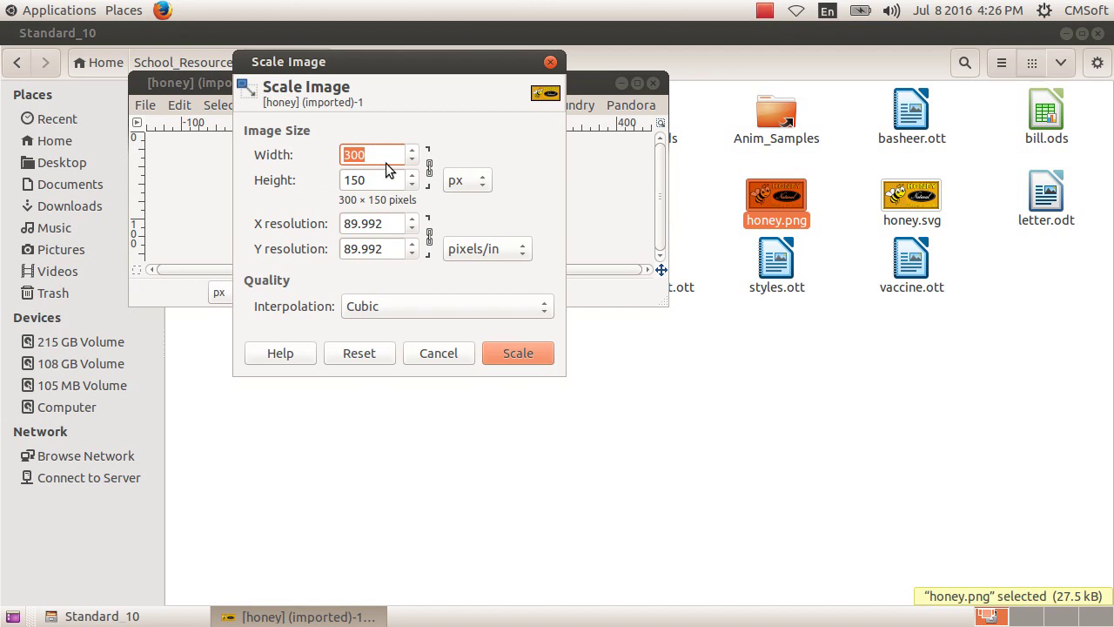
{"action": "type", "text": "600"}
{"action": "left_click", "coordinate": [387, 182]}
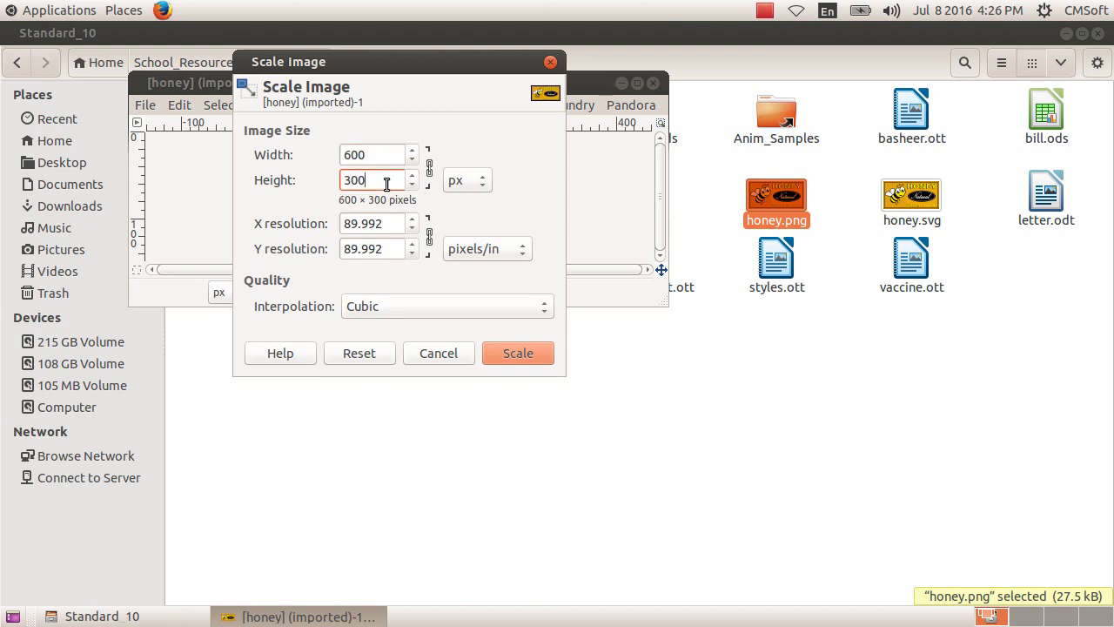
{"action": "left_click", "coordinate": [530, 355]}
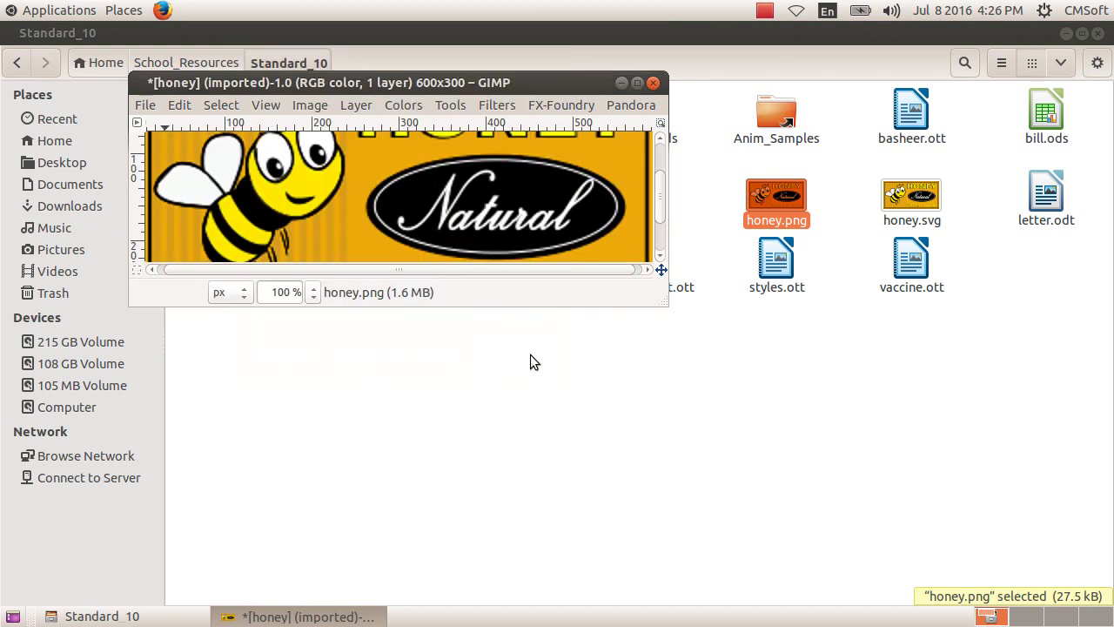
{"action": "left_click", "coordinate": [636, 83]}
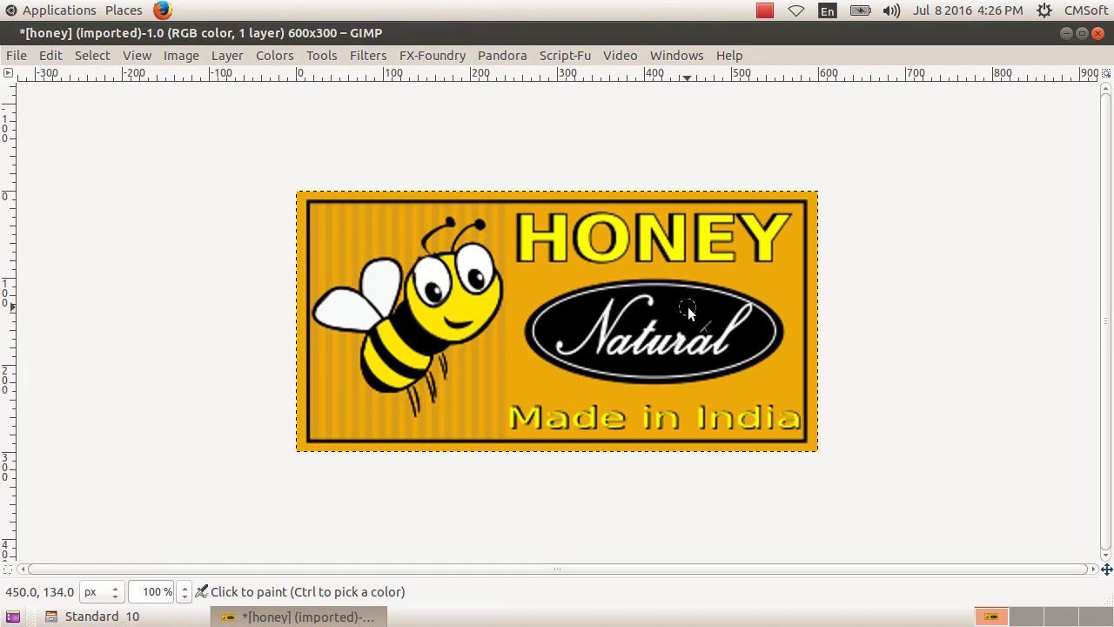
Scale the honey image up to 1200 × 600 pixels.
{"action": "left_click", "coordinate": [185, 60]}
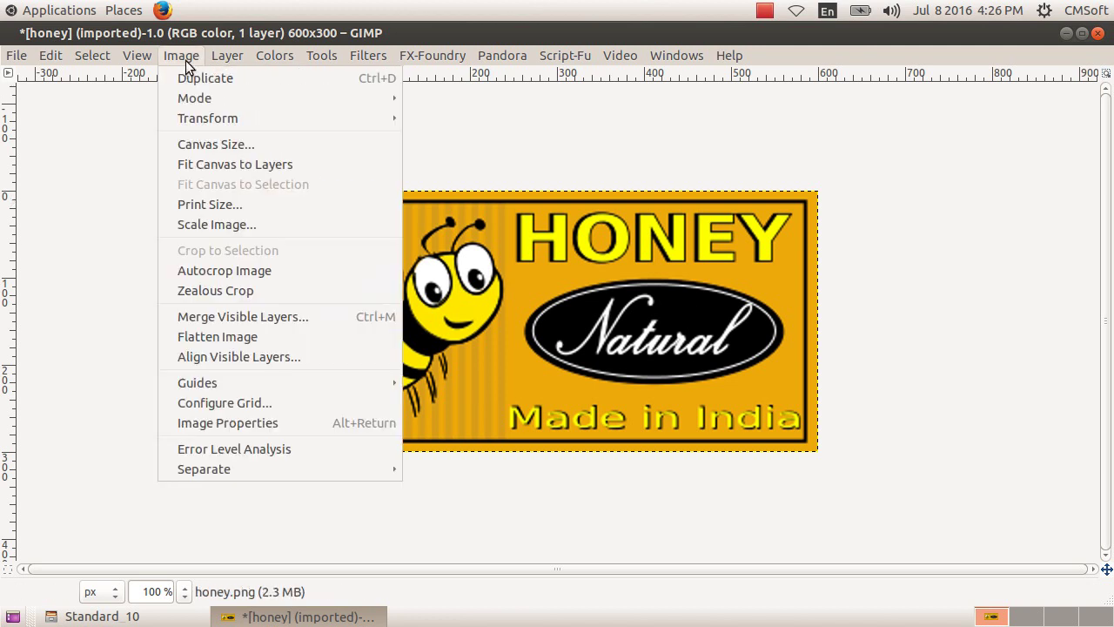
{"action": "left_click", "coordinate": [233, 224]}
{"action": "type", "text": "122"}
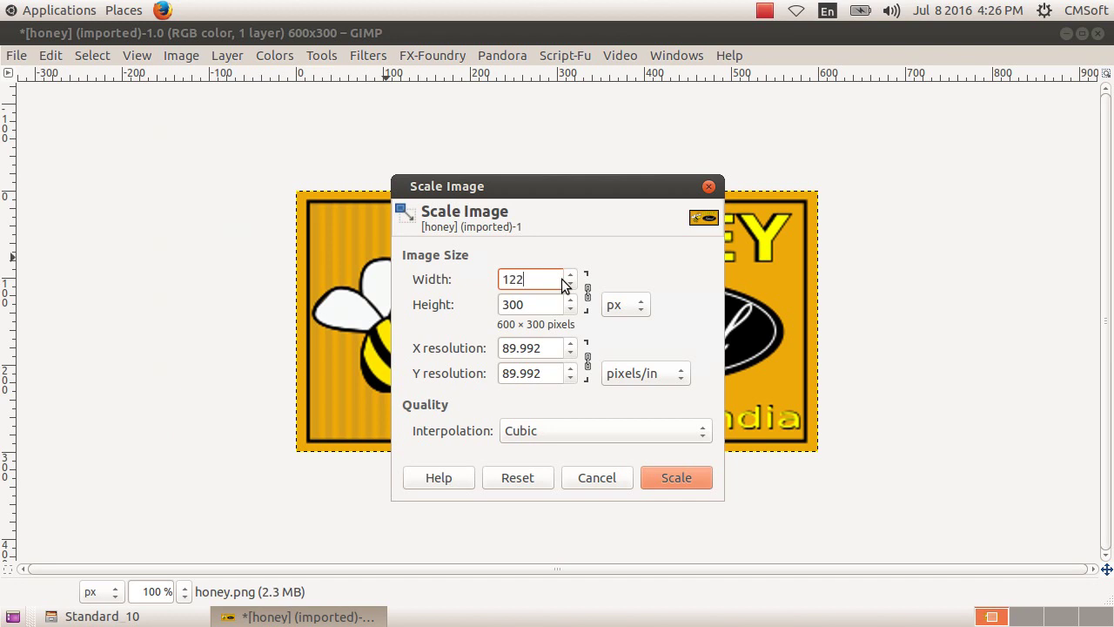
{"action": "key", "text": "BackSpace"}
{"action": "type", "text": "00"}
{"action": "left_click", "coordinate": [534, 303]}
{"action": "double_click", "coordinate": [513, 304]}
{"action": "type", "text": "600"}
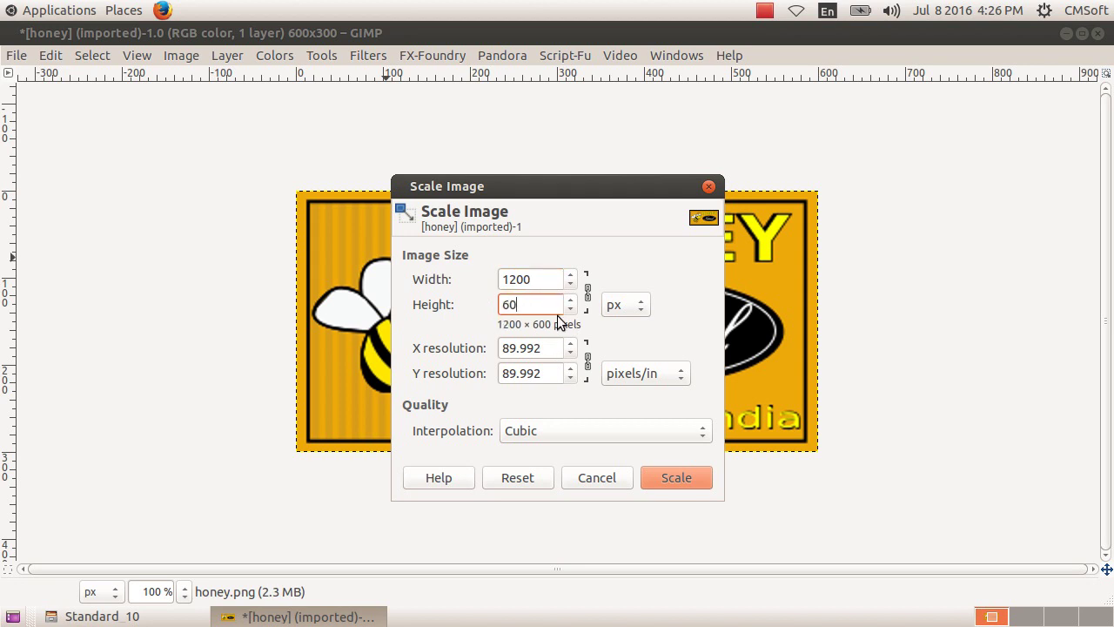
{"action": "left_click", "coordinate": [659, 474]}
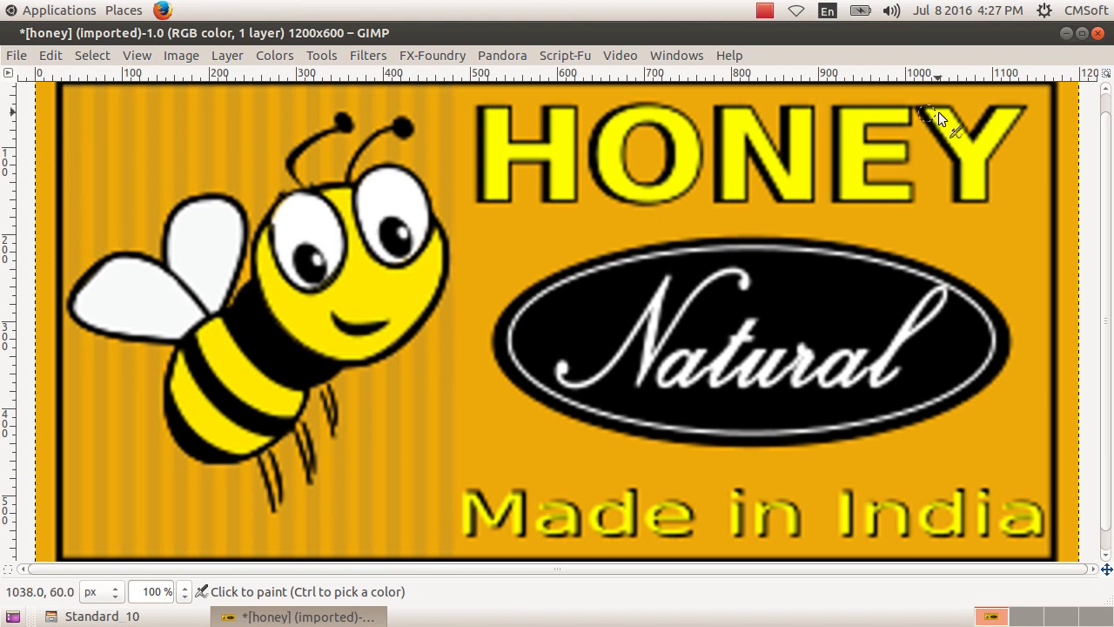
Close the enlarged image discarding changes, and quit GIMP.
{"action": "left_click", "coordinate": [1097, 34]}
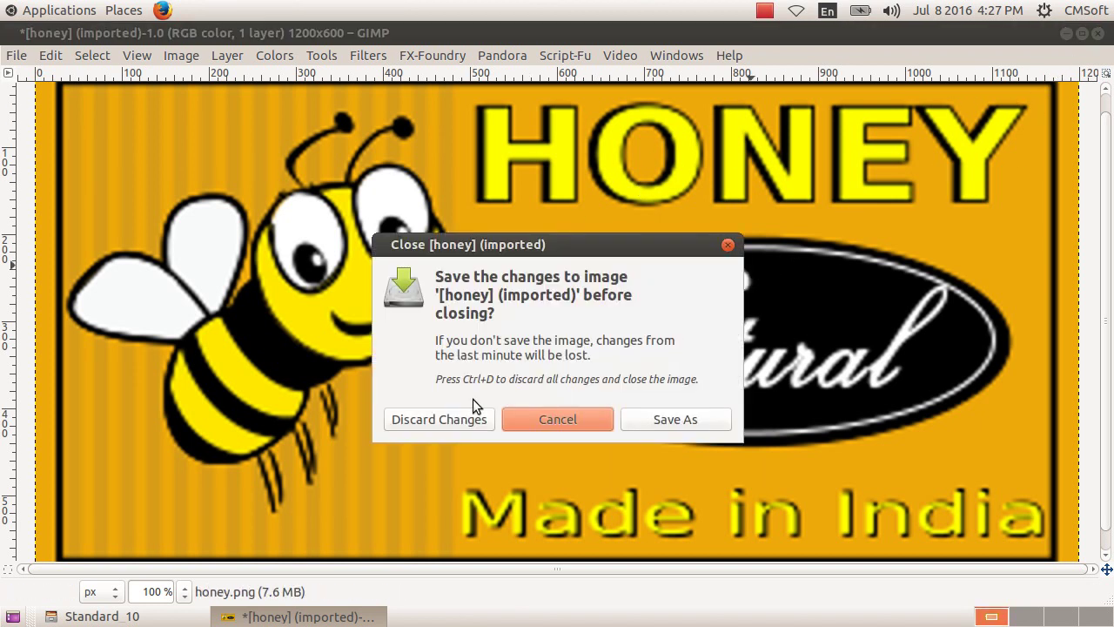
{"action": "left_click", "coordinate": [445, 420]}
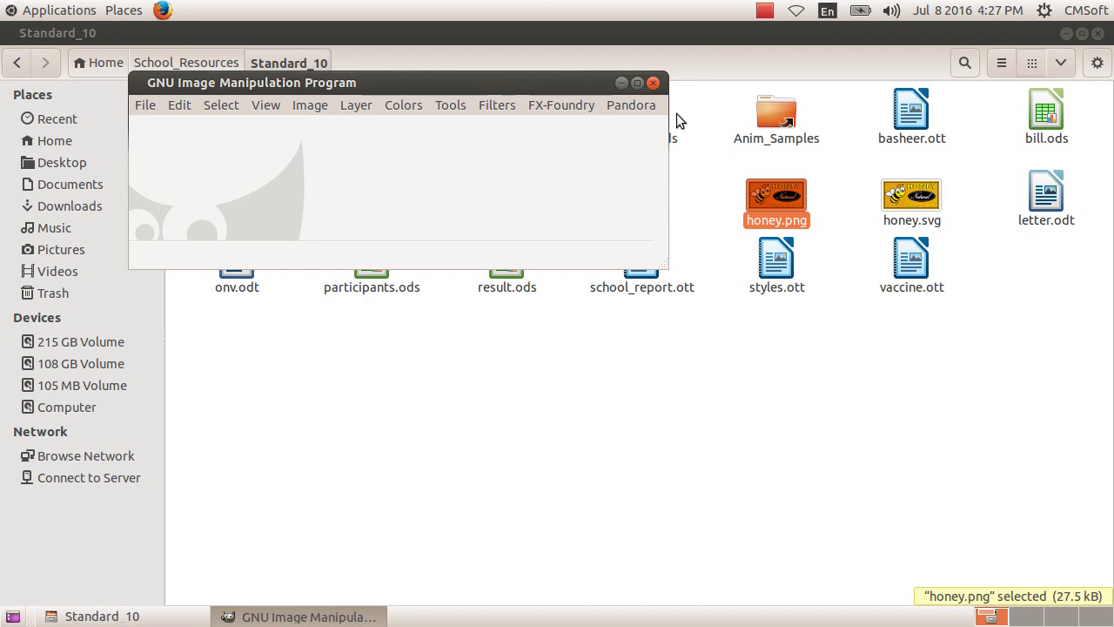
{"action": "left_click", "coordinate": [654, 83]}
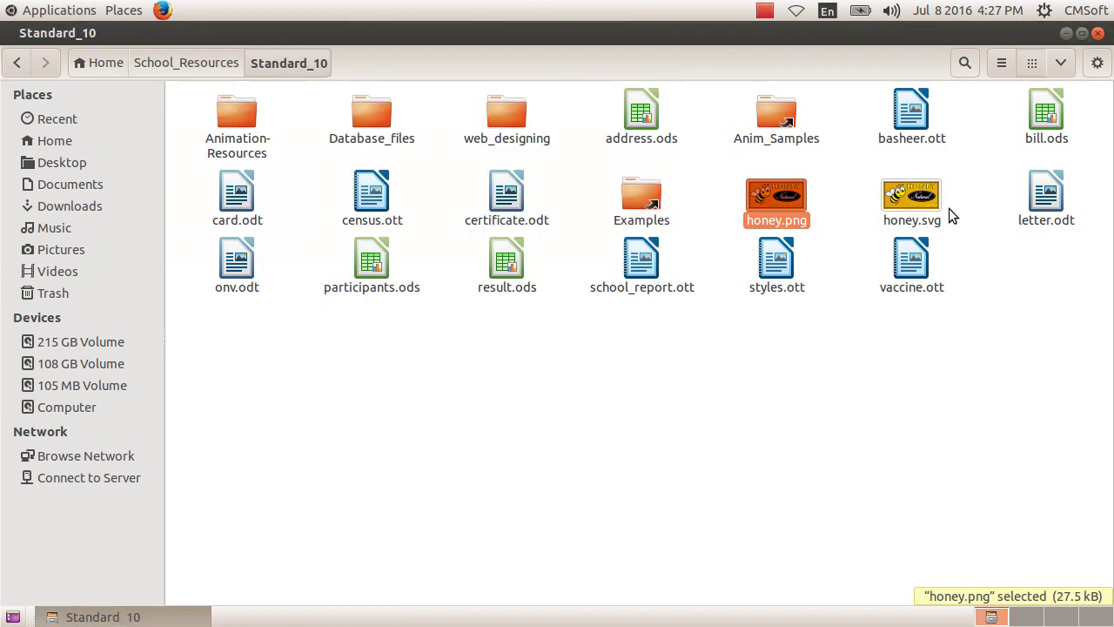
Import honey.svg into GIMP at its default 300×150 size, then close it.
{"action": "left_click", "coordinate": [928, 216]}
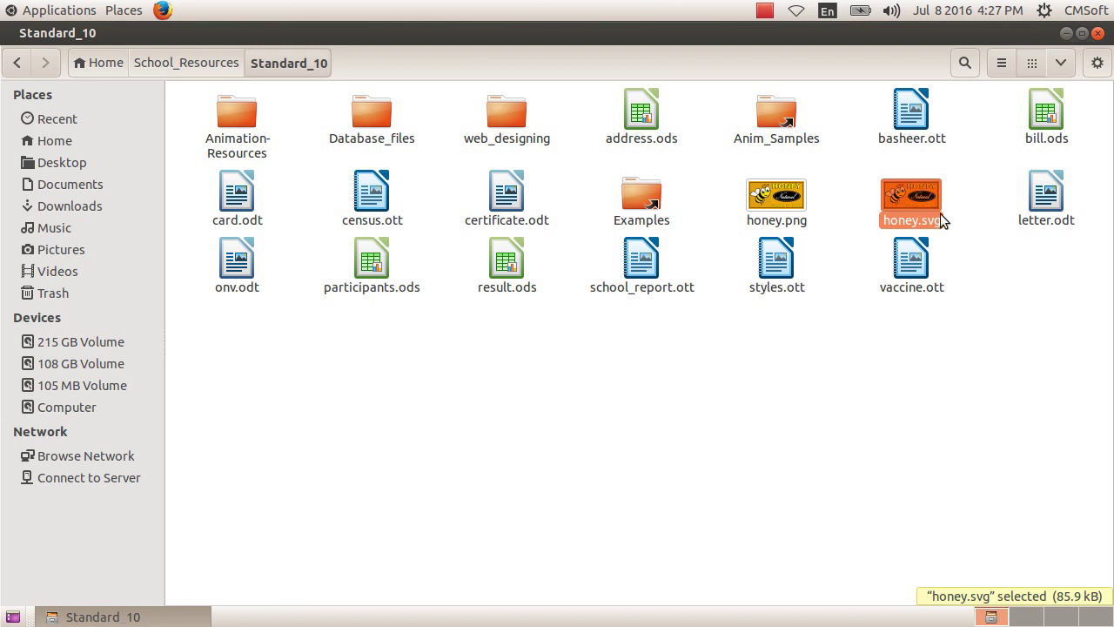
{"action": "right_click", "coordinate": [907, 197]}
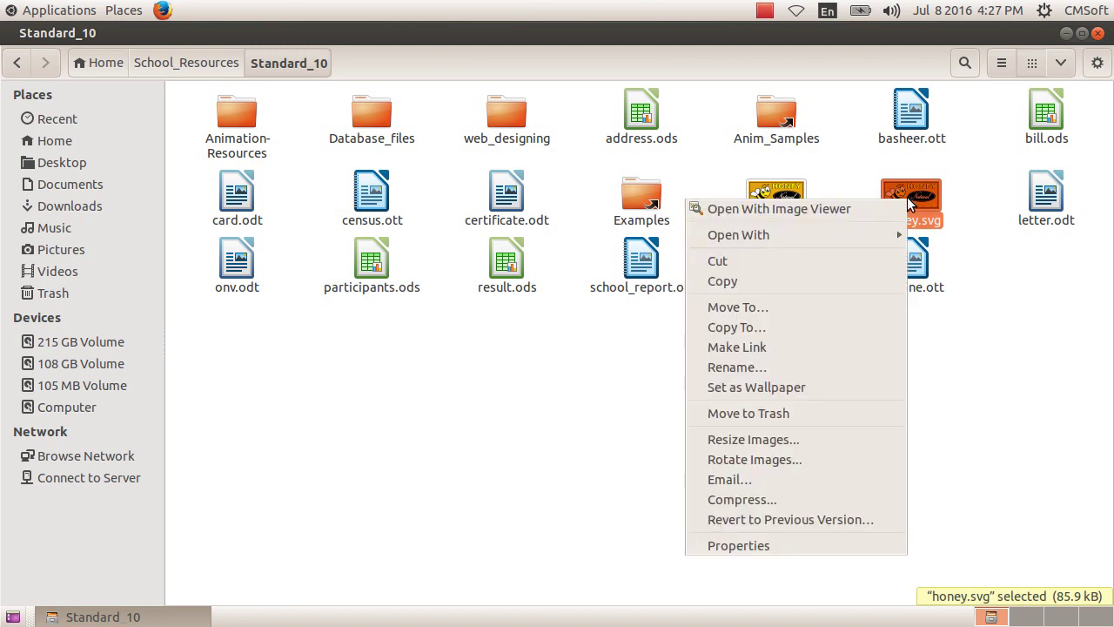
{"action": "mouse_move", "coordinate": [866, 234]}
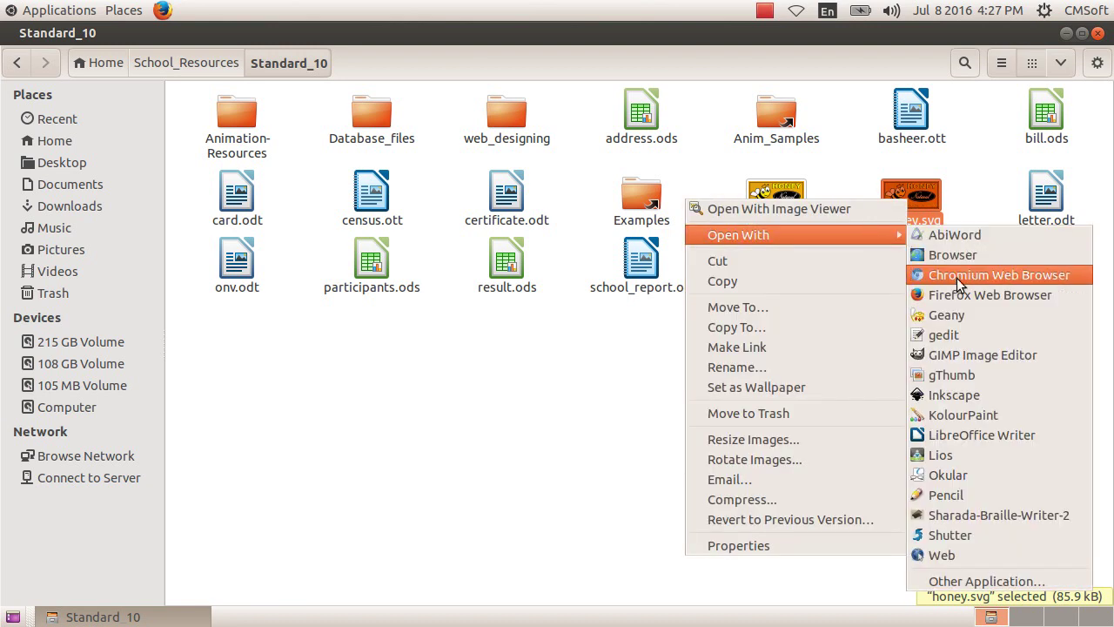
{"action": "left_click", "coordinate": [978, 355]}
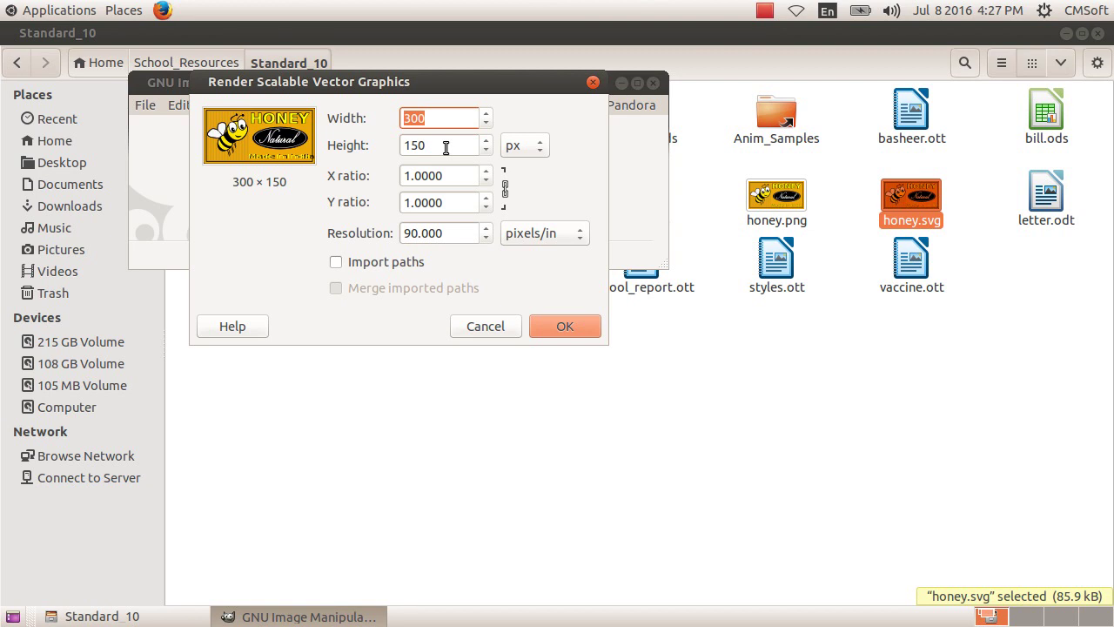
{"action": "left_click", "coordinate": [550, 329]}
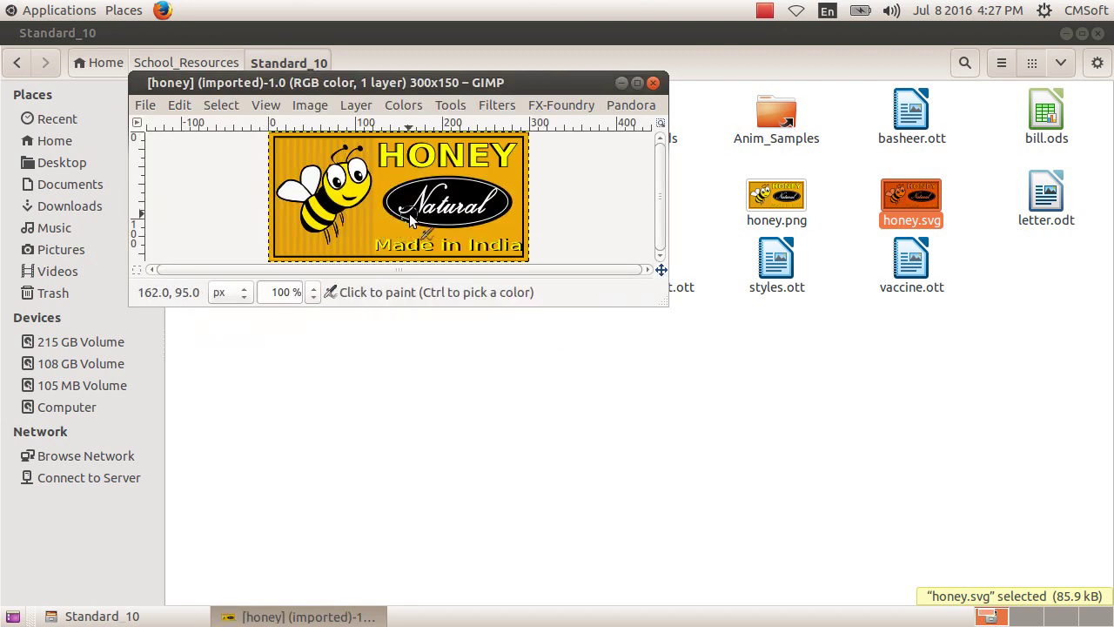
{"action": "left_click", "coordinate": [653, 84]}
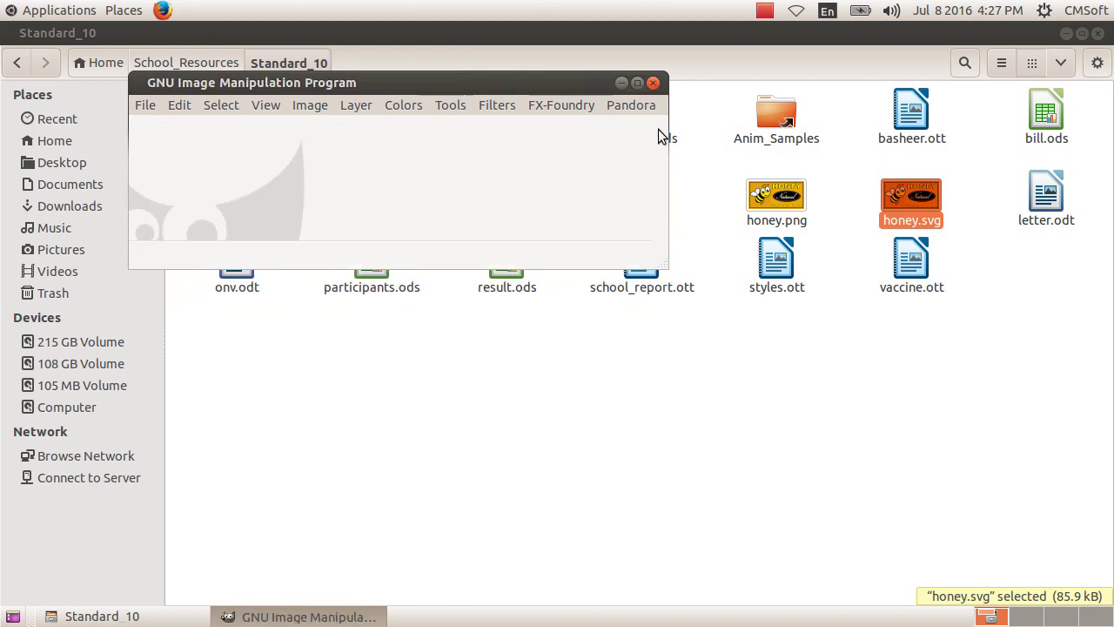
Re-import honey.svg rendered at 3600×1800 pixels (width 2400, height 1800 entered), then close it.
{"action": "right_click", "coordinate": [907, 210]}
{"action": "mouse_move", "coordinate": [893, 232]}
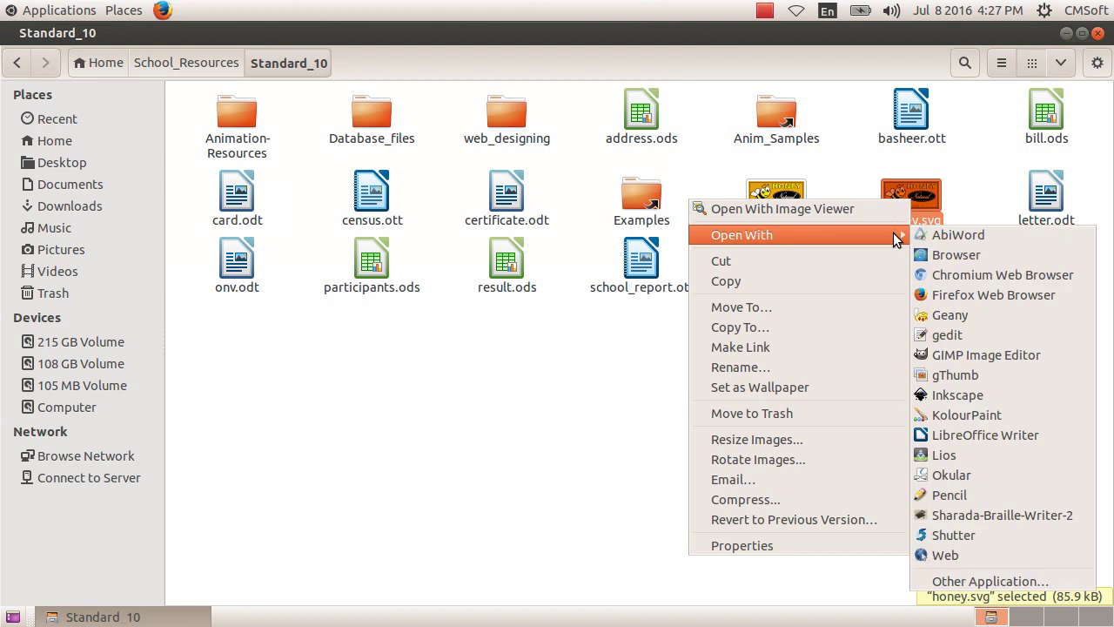
{"action": "left_click", "coordinate": [1009, 354]}
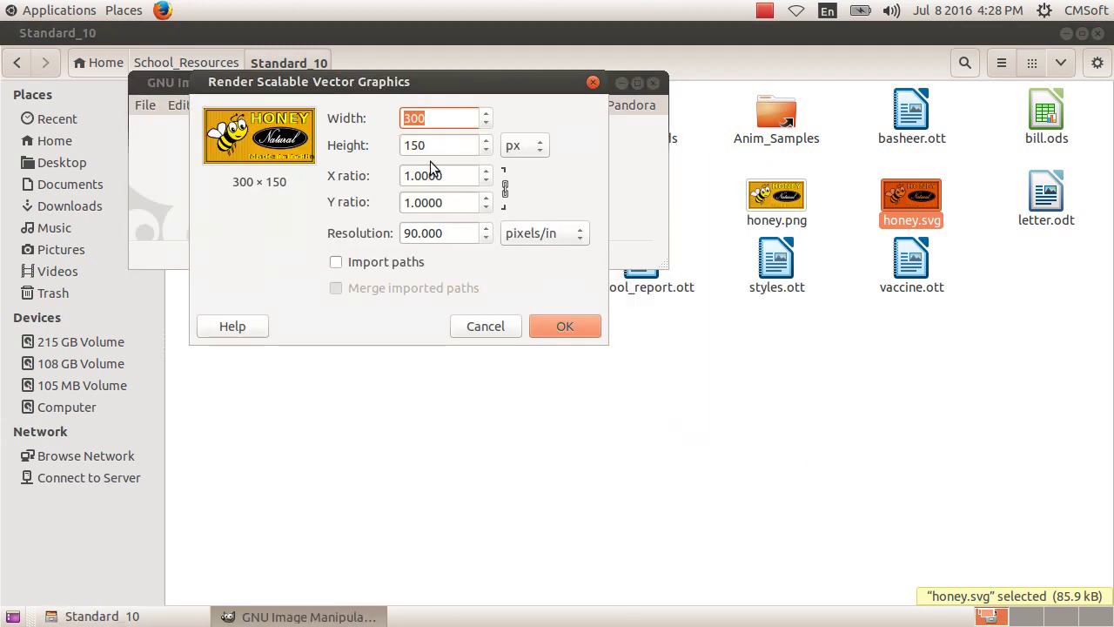
{"action": "type", "text": "2400"}
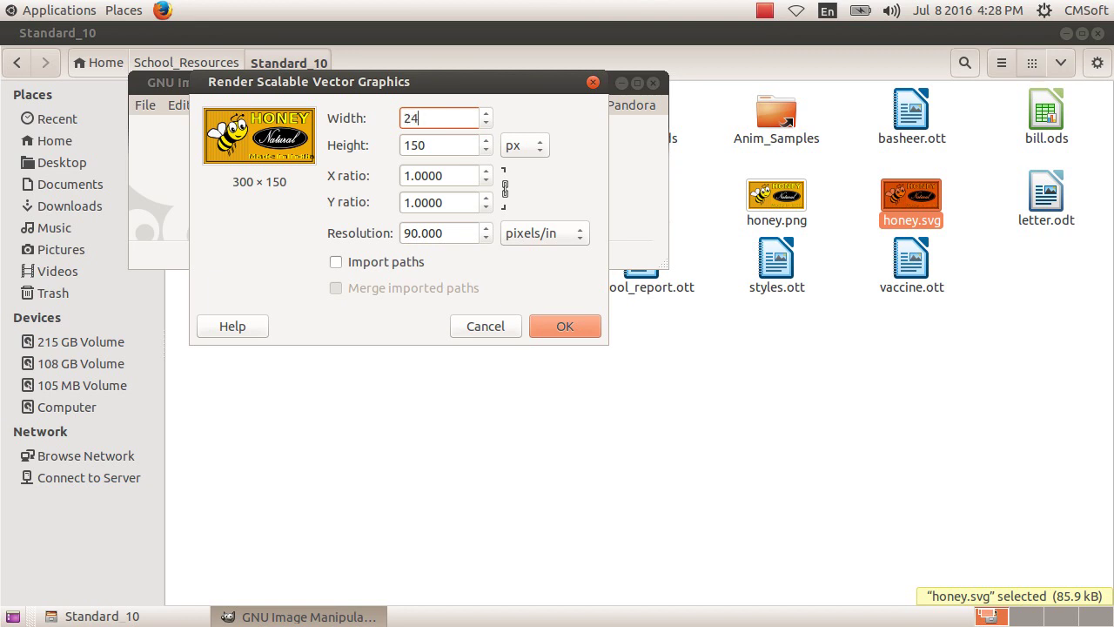
{"action": "left_click", "coordinate": [439, 146]}
{"action": "left_click_drag", "start_coordinate": [440, 146], "coordinate": [373, 144]}
{"action": "type", "text": "1800"}
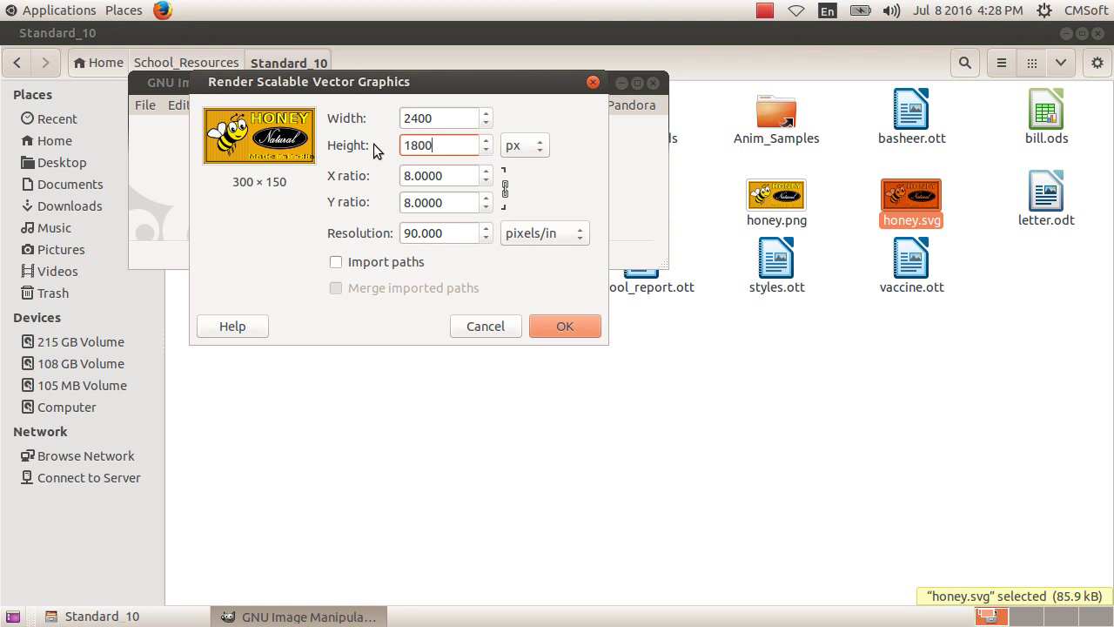
{"action": "left_click", "coordinate": [561, 324]}
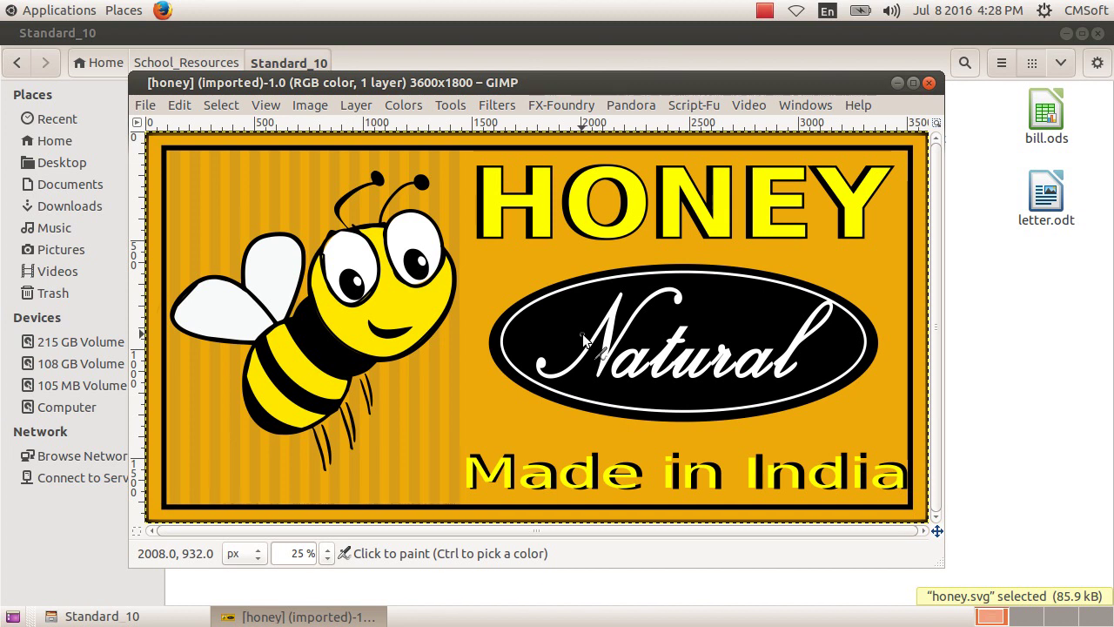
{"action": "left_click", "coordinate": [928, 83]}
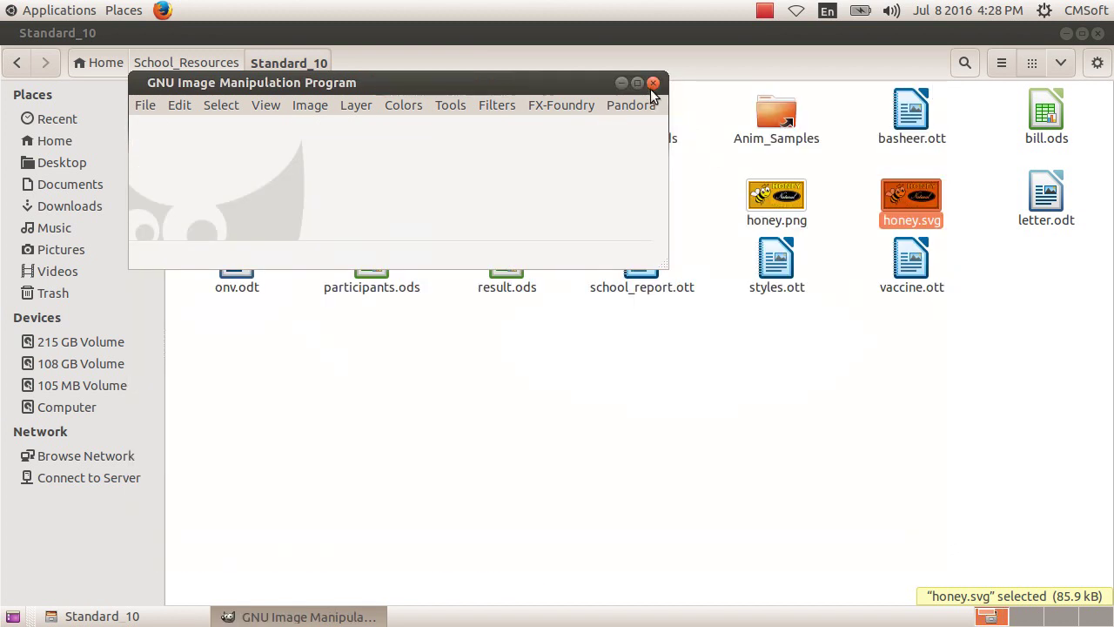
Open honey.png with gThumb from its Open With menu.
{"action": "right_click", "coordinate": [786, 199]}
{"action": "mouse_move", "coordinate": [792, 232]}
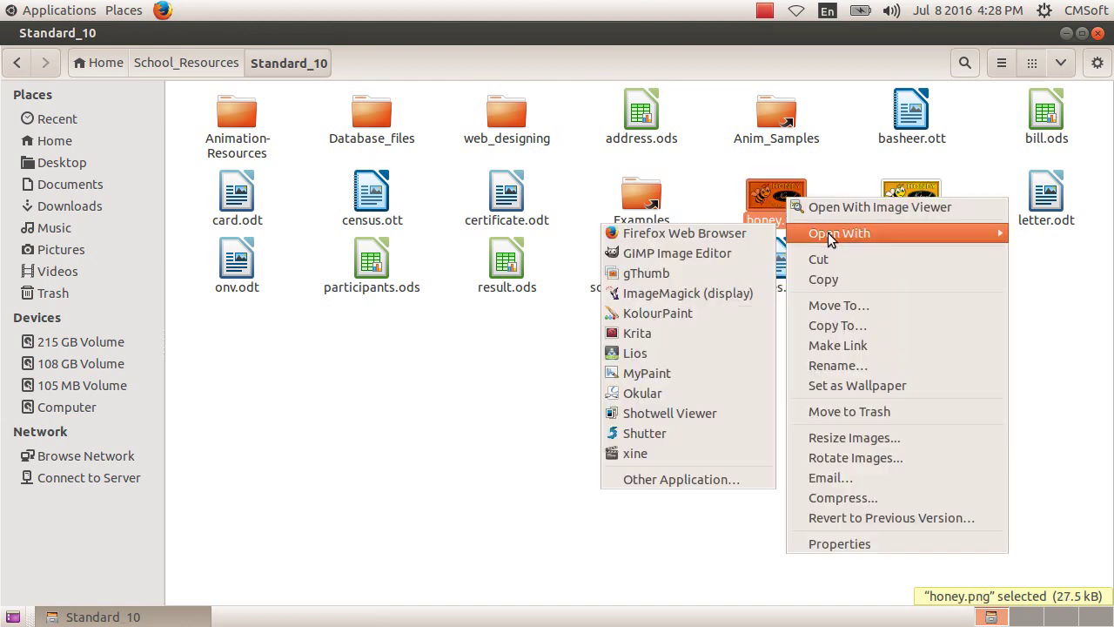
{"action": "left_click", "coordinate": [718, 274]}
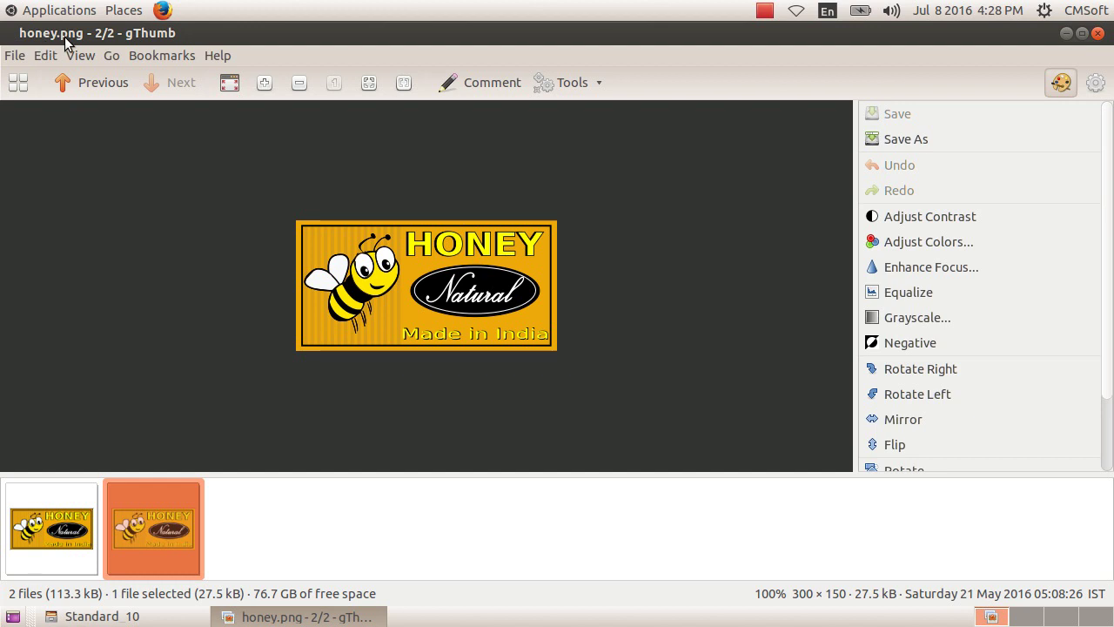
View honey.svg zoomed to 500%, pan to the bee's head, then return to honey.png.
{"action": "left_click", "coordinate": [73, 520]}
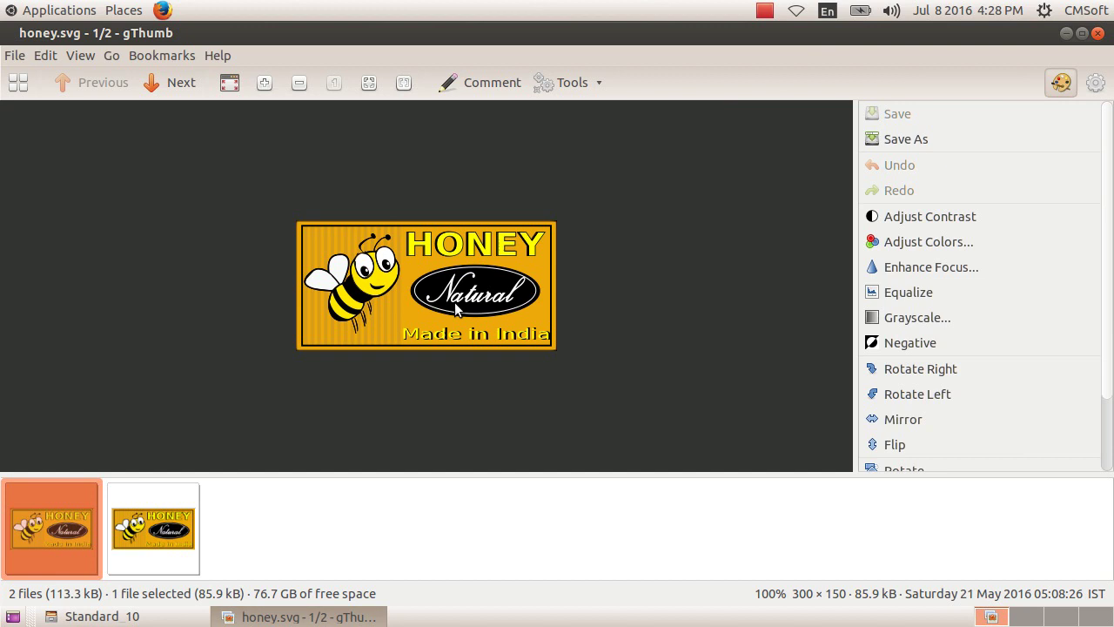
{"action": "left_click", "coordinate": [265, 84]}
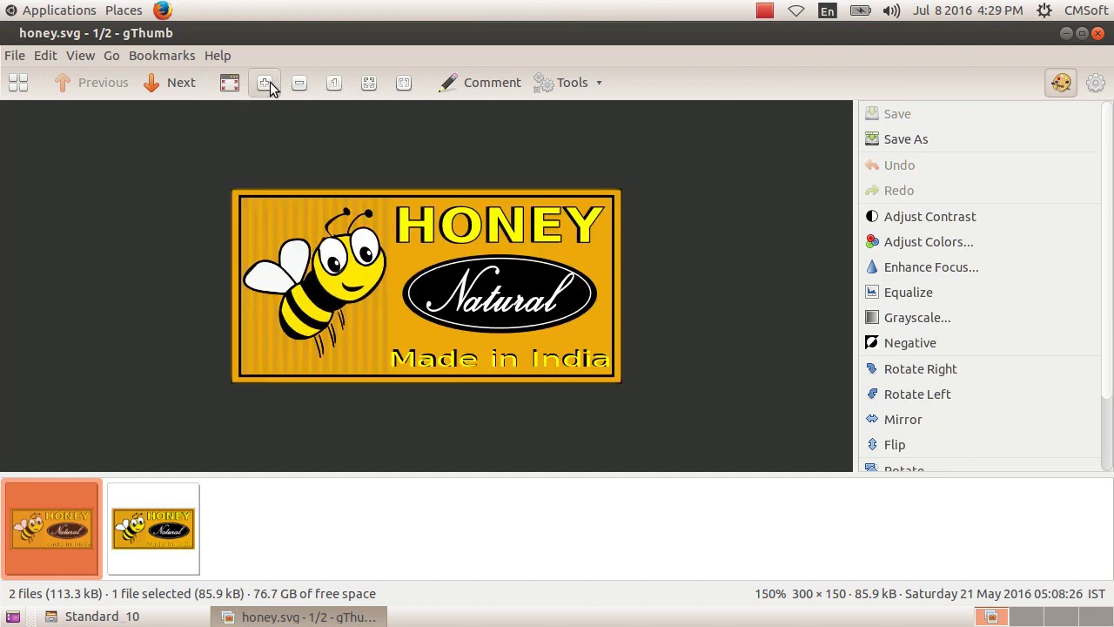
{"action": "left_click", "coordinate": [265, 84]}
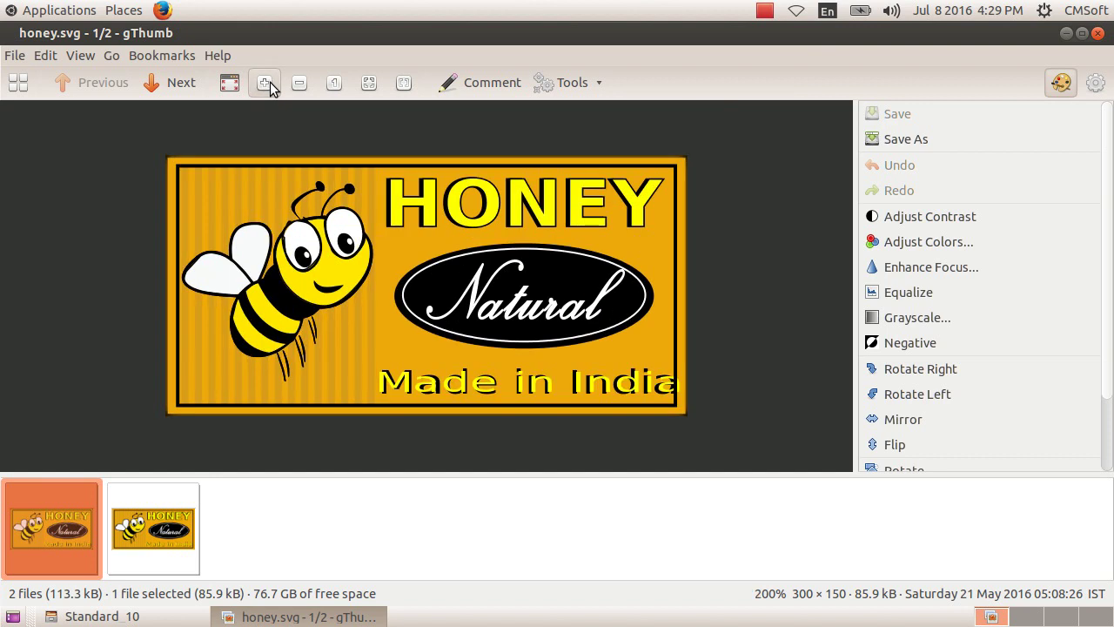
{"action": "left_click", "coordinate": [266, 84]}
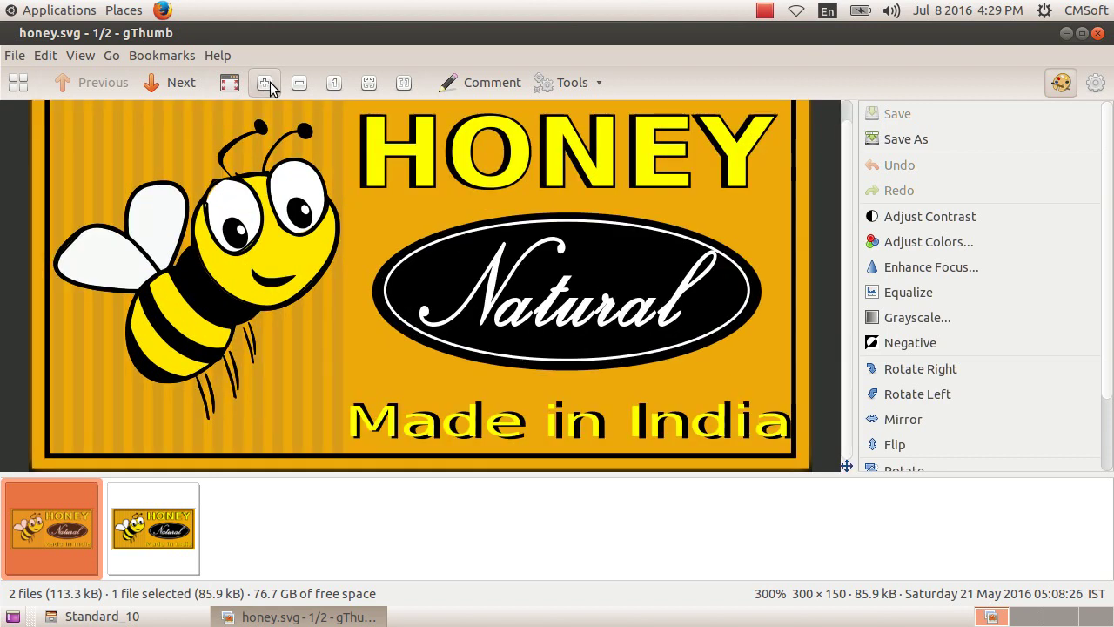
{"action": "left_click", "coordinate": [265, 84]}
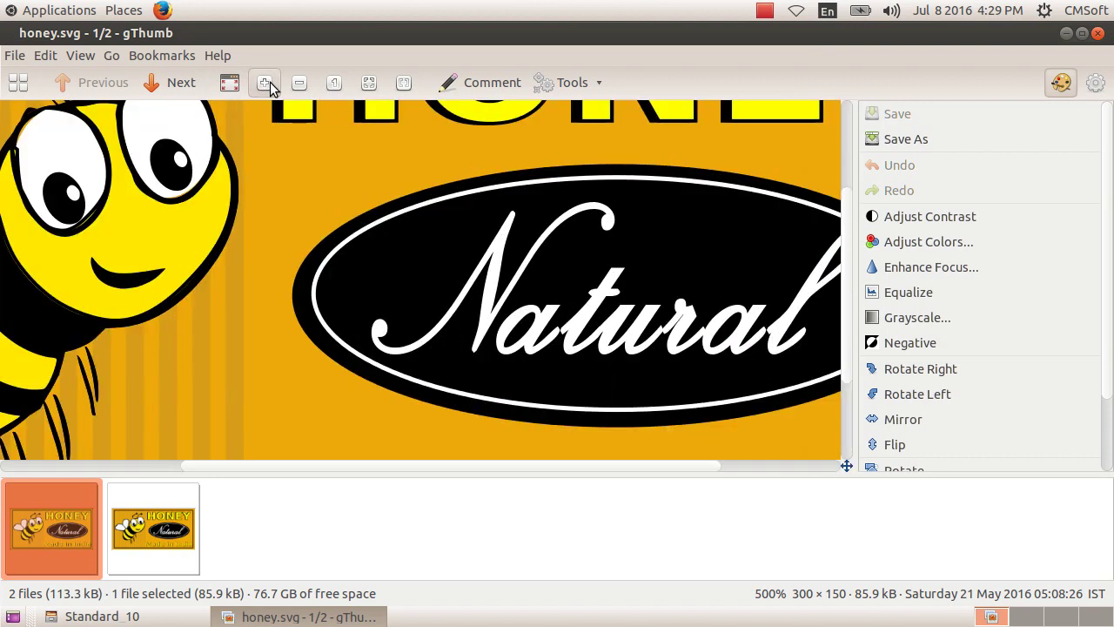
{"action": "left_click_drag", "start_coordinate": [240, 254], "coordinate": [374, 386]}
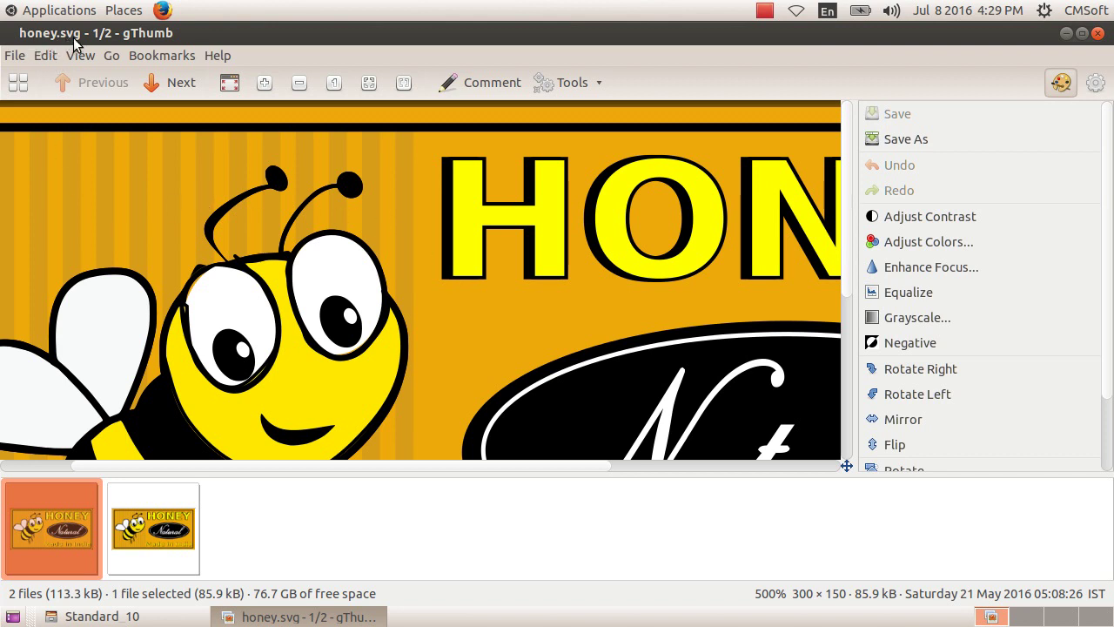
{"action": "left_click", "coordinate": [154, 550]}
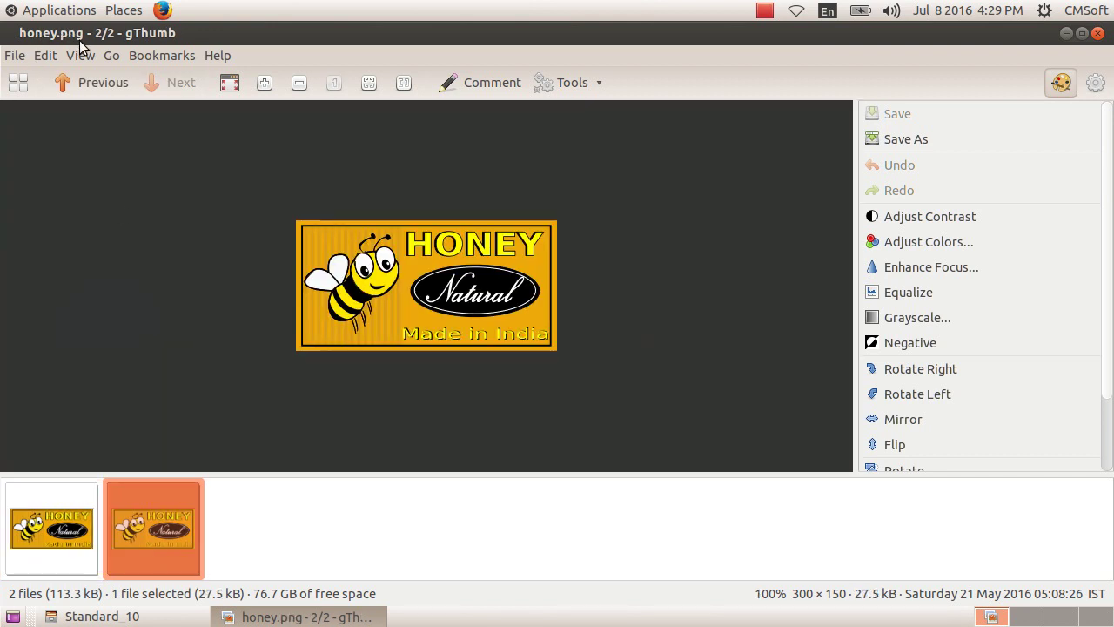
Zoom honey.png through 150, 200, 300 and 500% up to 750%.
{"action": "left_click", "coordinate": [265, 87]}
{"action": "left_click", "coordinate": [271, 86]}
{"action": "left_click", "coordinate": [270, 85]}
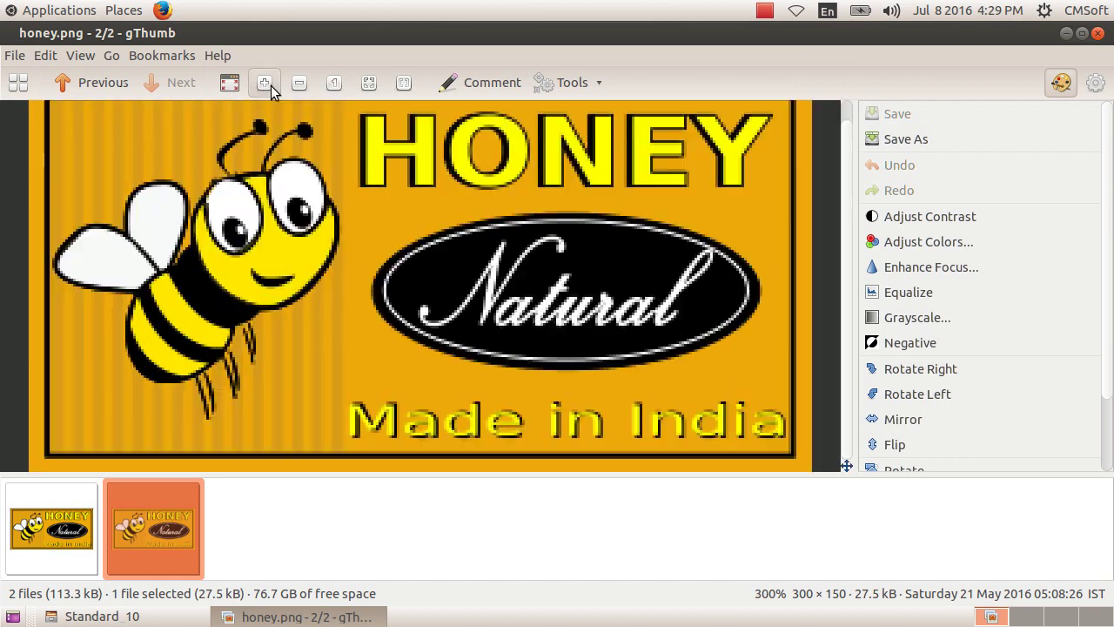
{"action": "left_click", "coordinate": [271, 85]}
{"action": "left_click", "coordinate": [264, 83]}
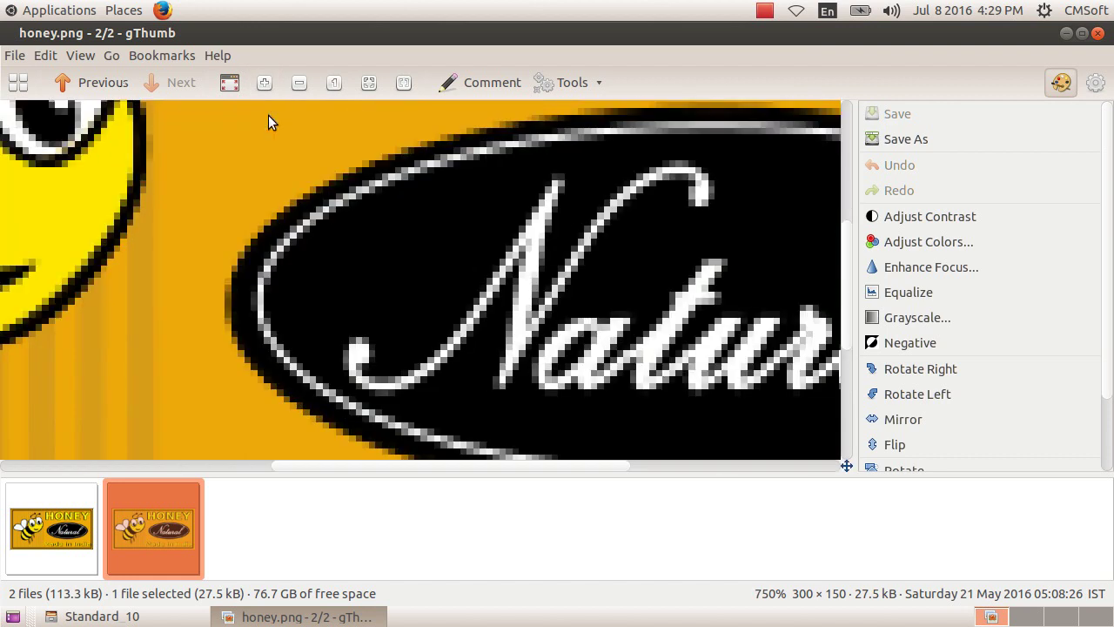